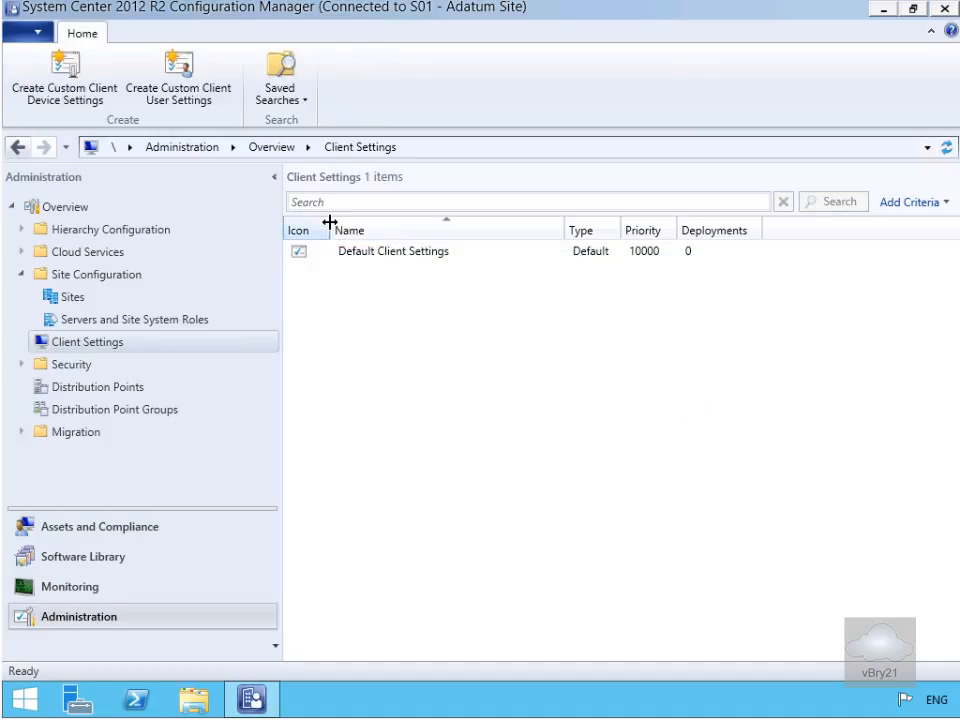
# - Open Packages under Application Management in the Software Library and start creating a new package
pyautogui.click(114, 565)
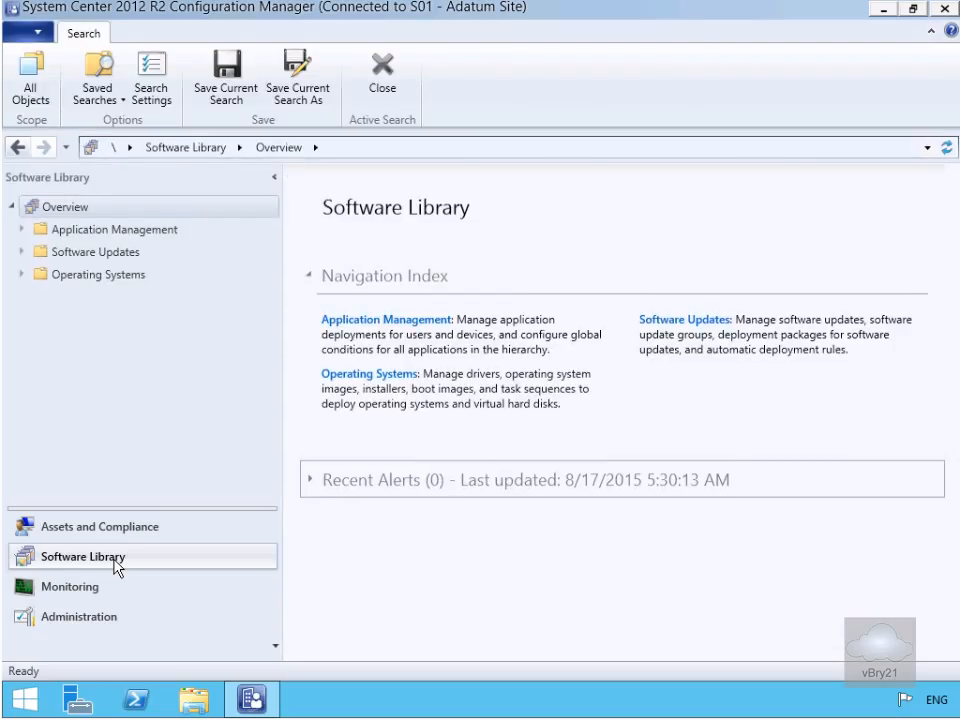
pyautogui.click(20, 230)
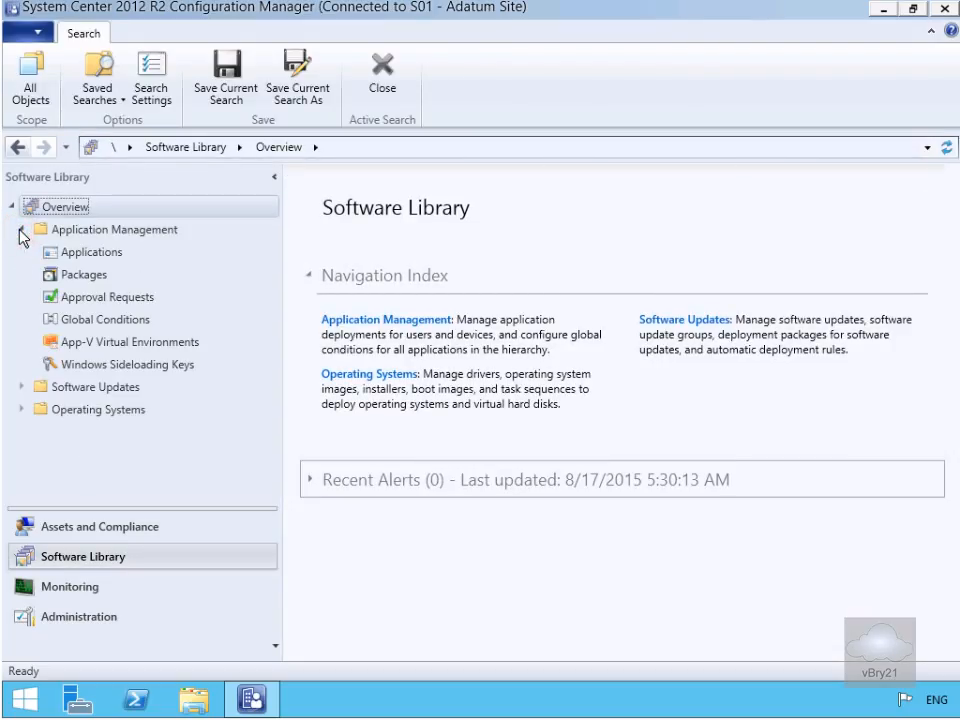
pyautogui.click(72, 279)
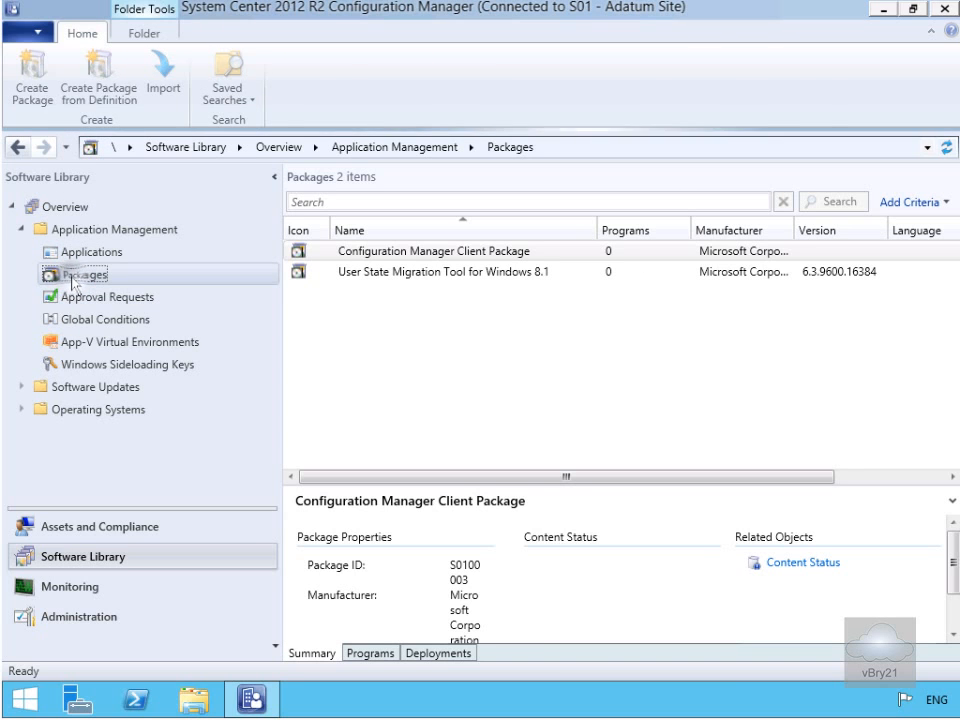
pyautogui.rightClick(73, 277)
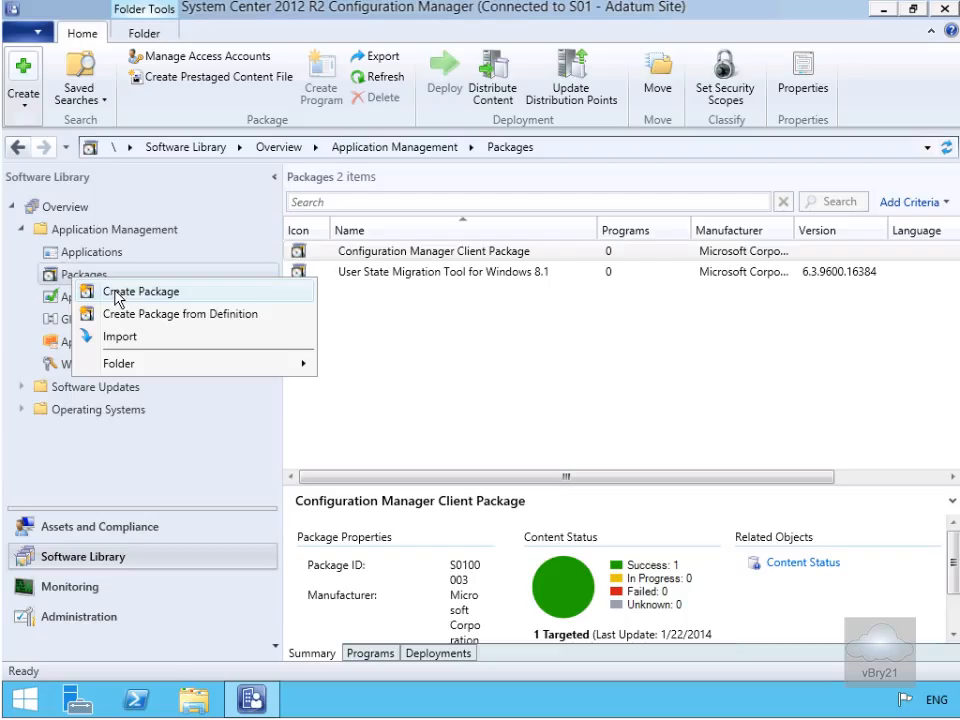
pyautogui.click(115, 292)
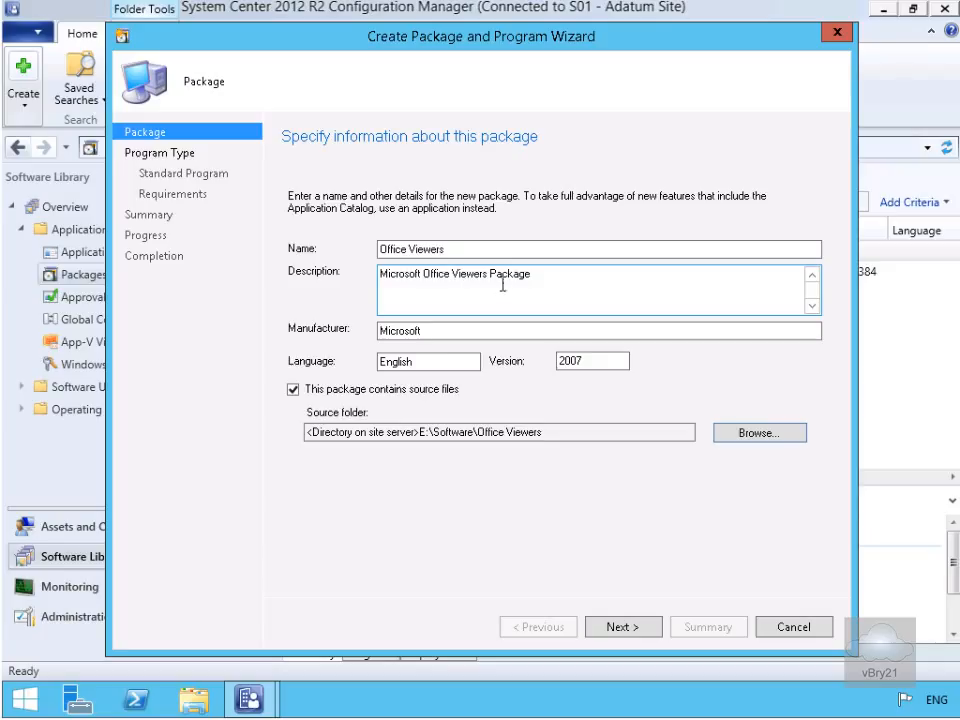
# - Define the package as Office Viewers, Microsoft Office Viewers Package, Microsoft, English, version 2007, with source folder E:\Software\Office Viewers
pyautogui.click(391, 333)
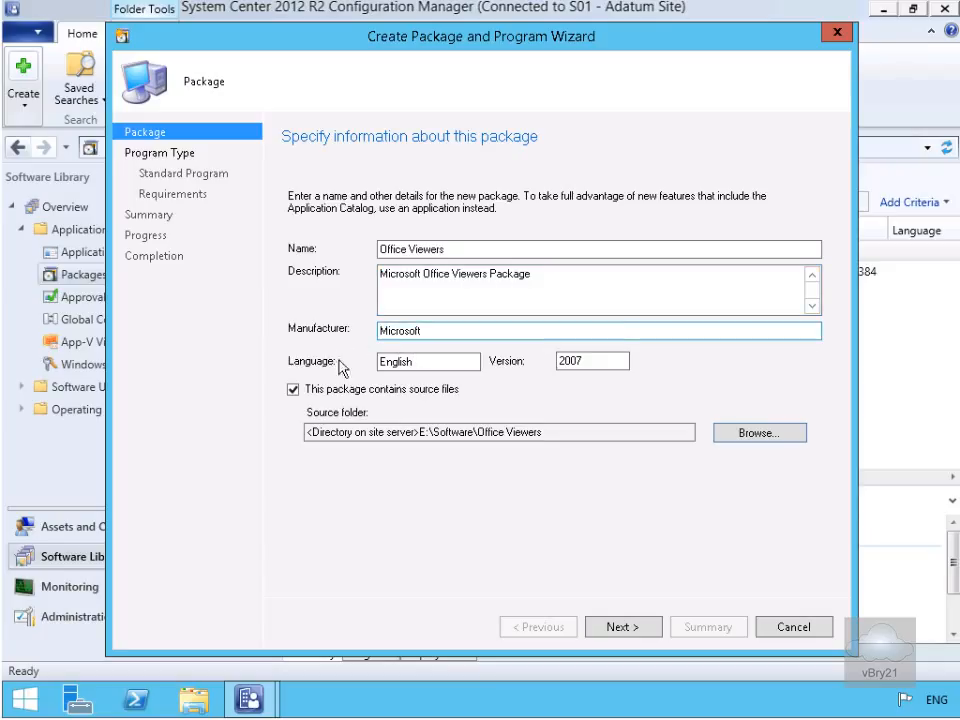
pyautogui.click(569, 367)
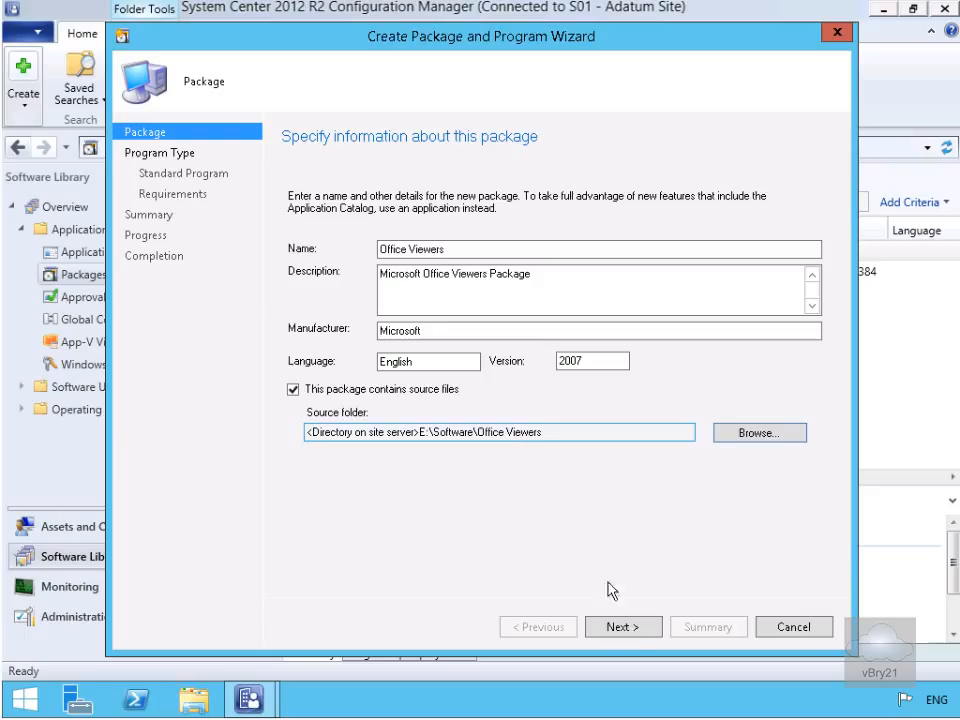
pyautogui.click(631, 628)
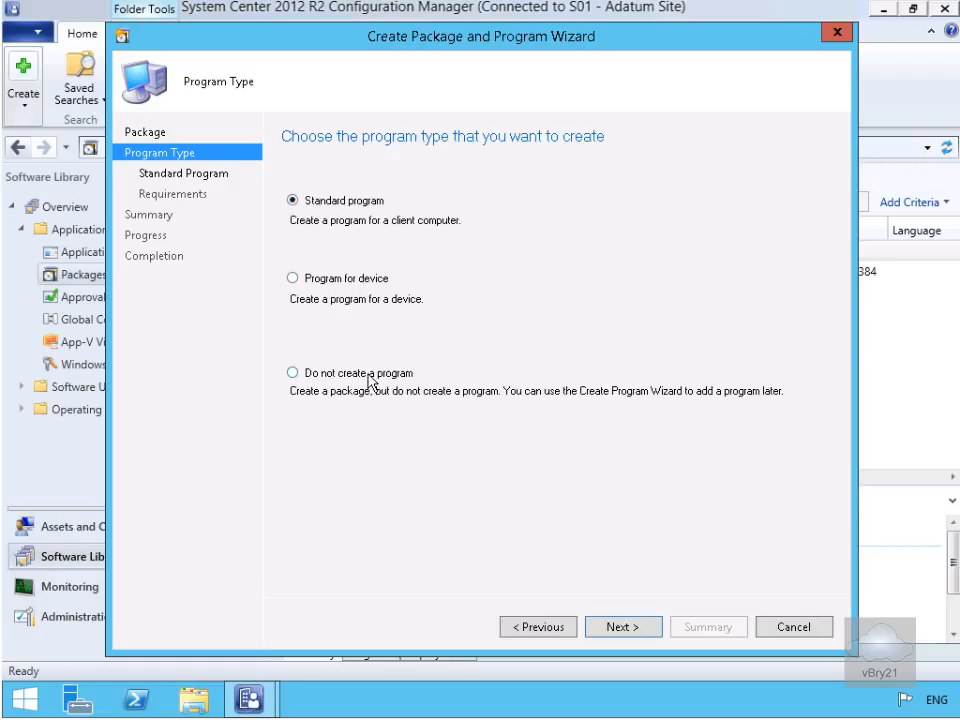
# - Keep a standard program named PowerPoint Viewer with command line PPTViewer\PowerPointViewer.exe /quiet, Normal run, whether or not a user is logged on
pyautogui.click(619, 627)
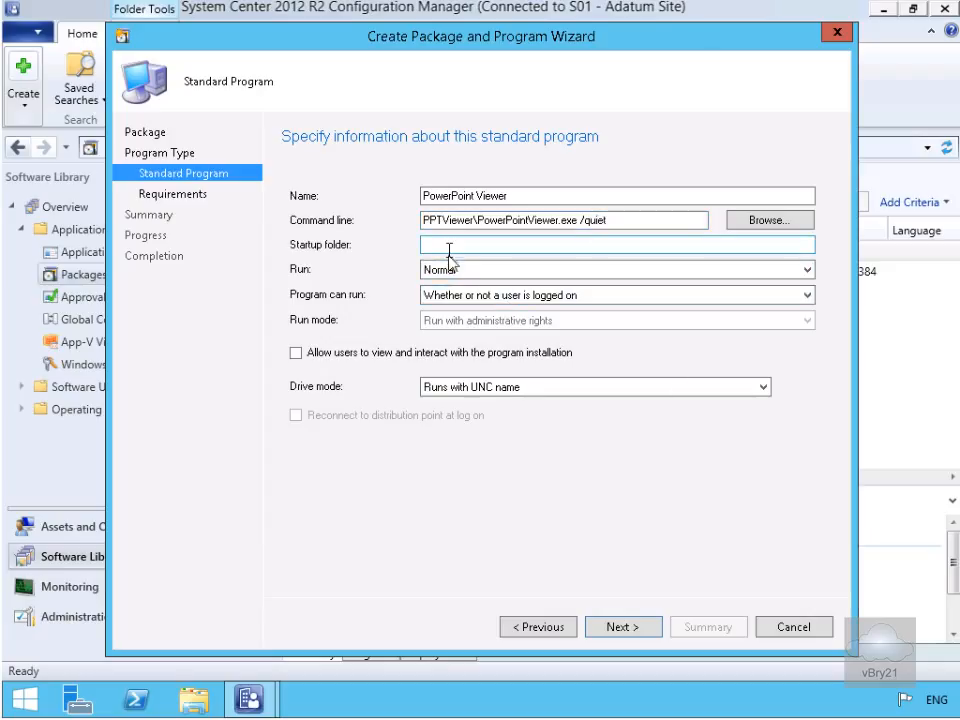
pyautogui.click(476, 270)
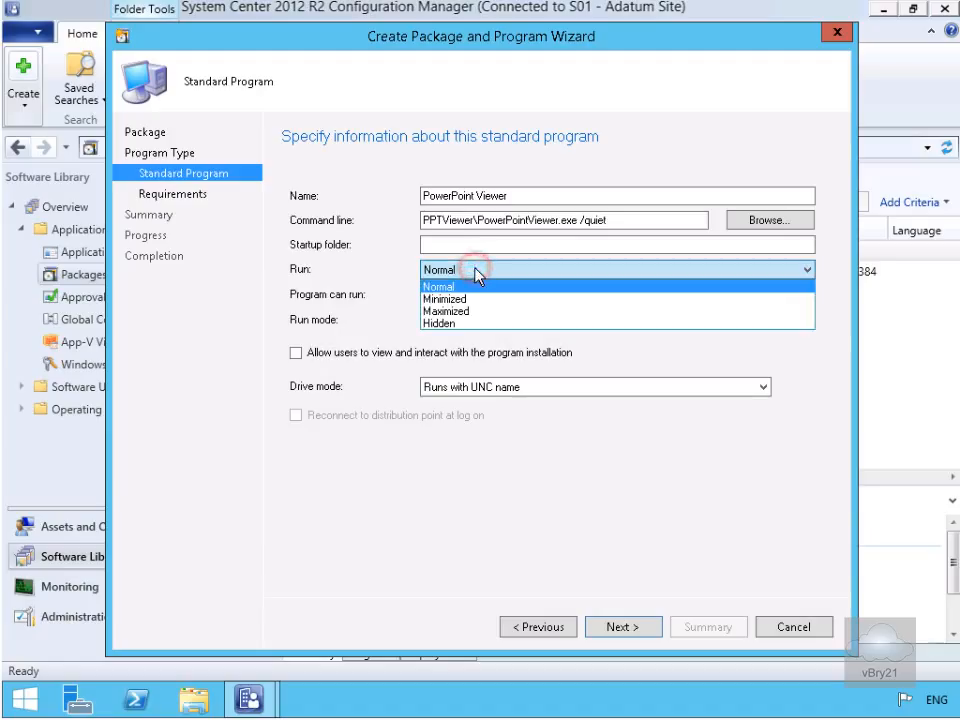
pyautogui.click(476, 269)
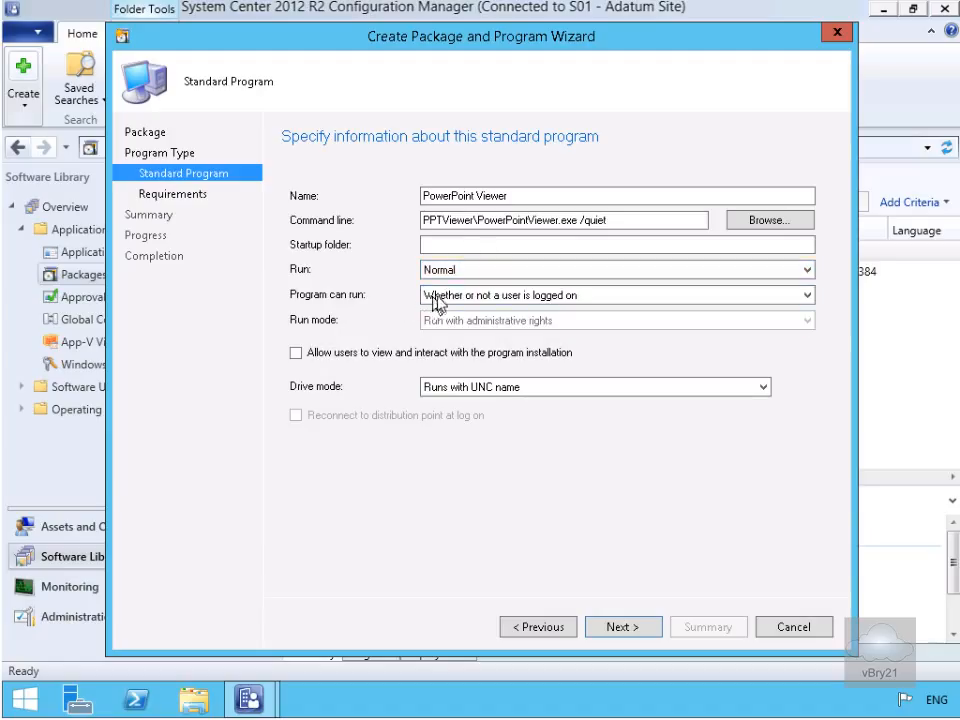
pyautogui.click(436, 297)
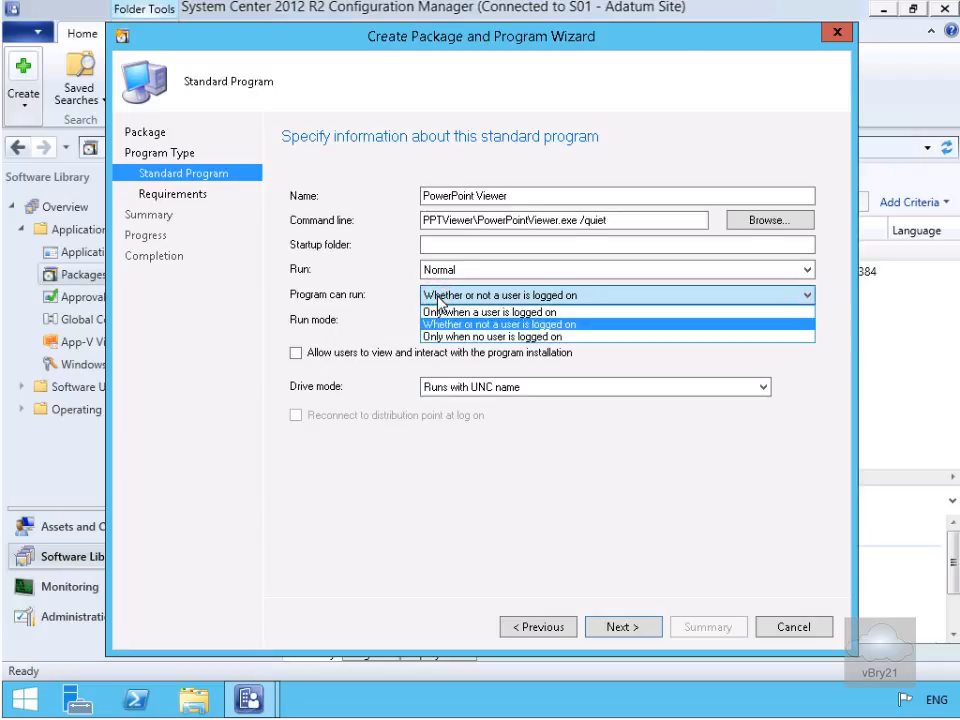
pyautogui.click(438, 299)
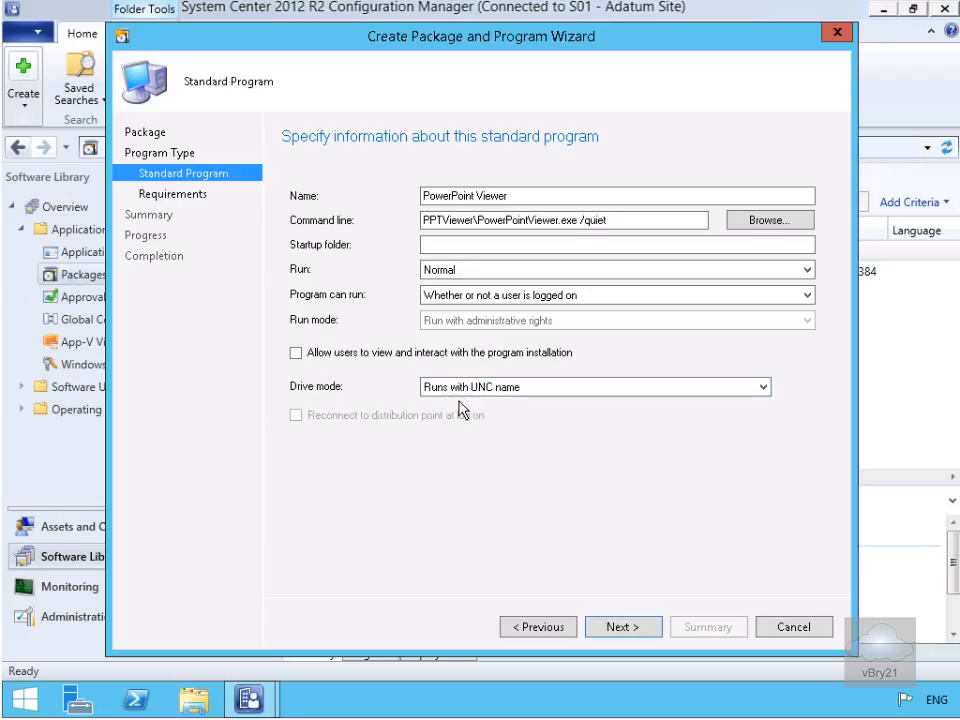
pyautogui.click(607, 627)
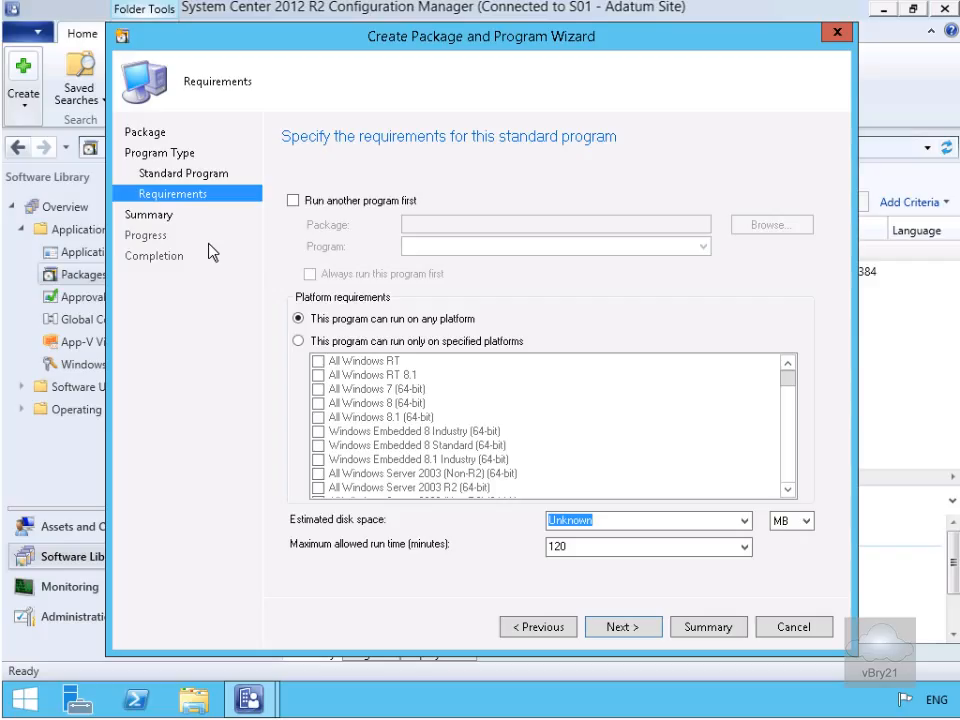
# - Set estimated disk space to 50 MB and maximum run time to 15 minutes, then complete the wizard
pyautogui.write('50')
pyautogui.press('Tab')
pyautogui.write('15')
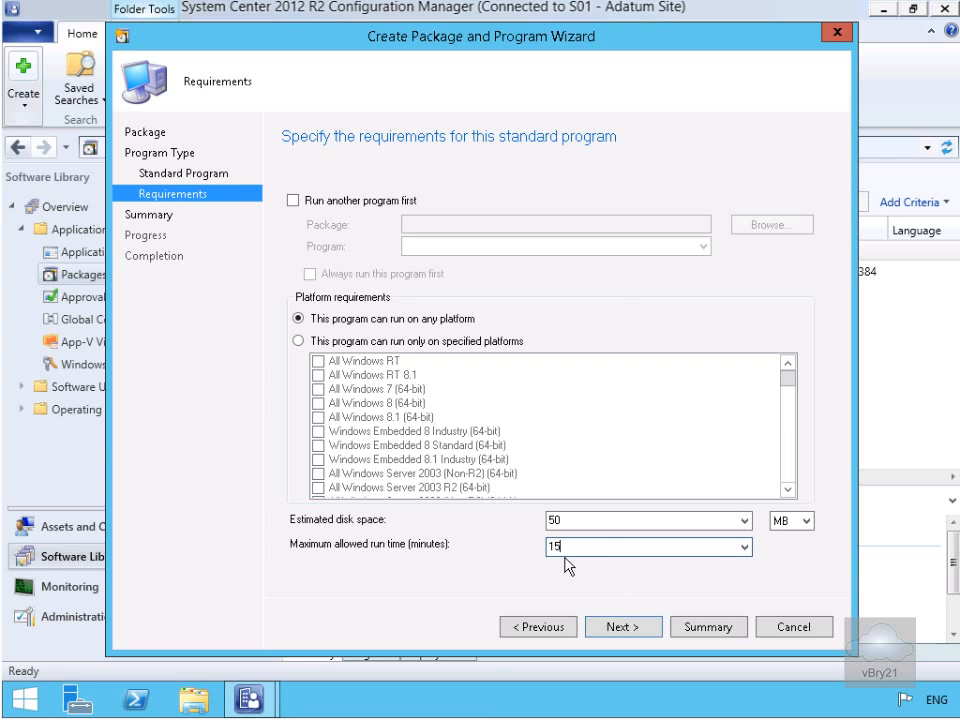
pyautogui.click(620, 627)
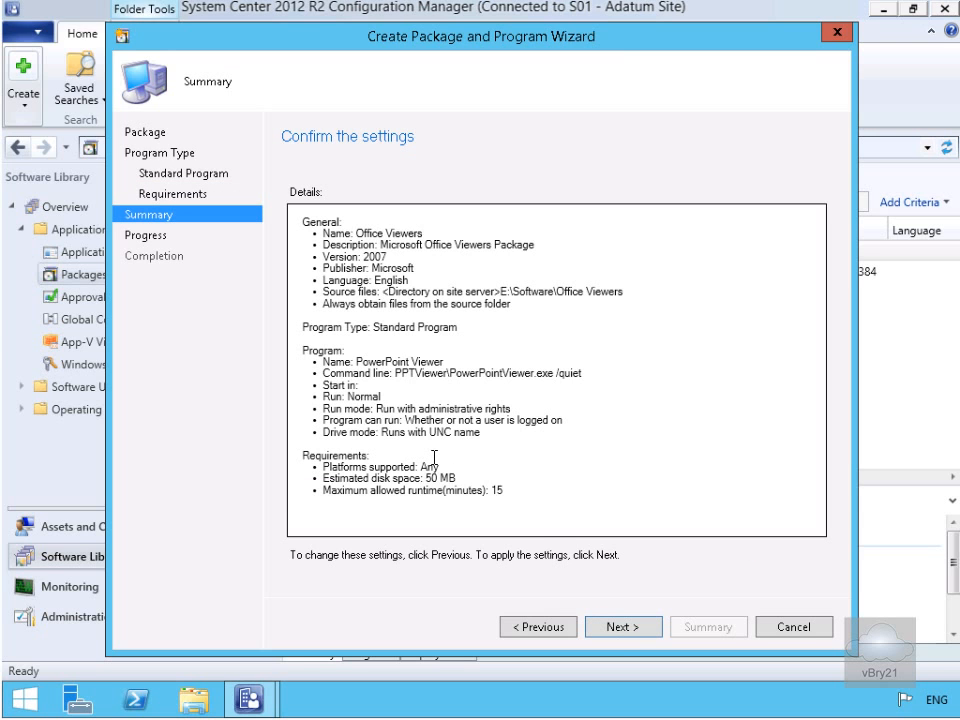
pyautogui.click(617, 627)
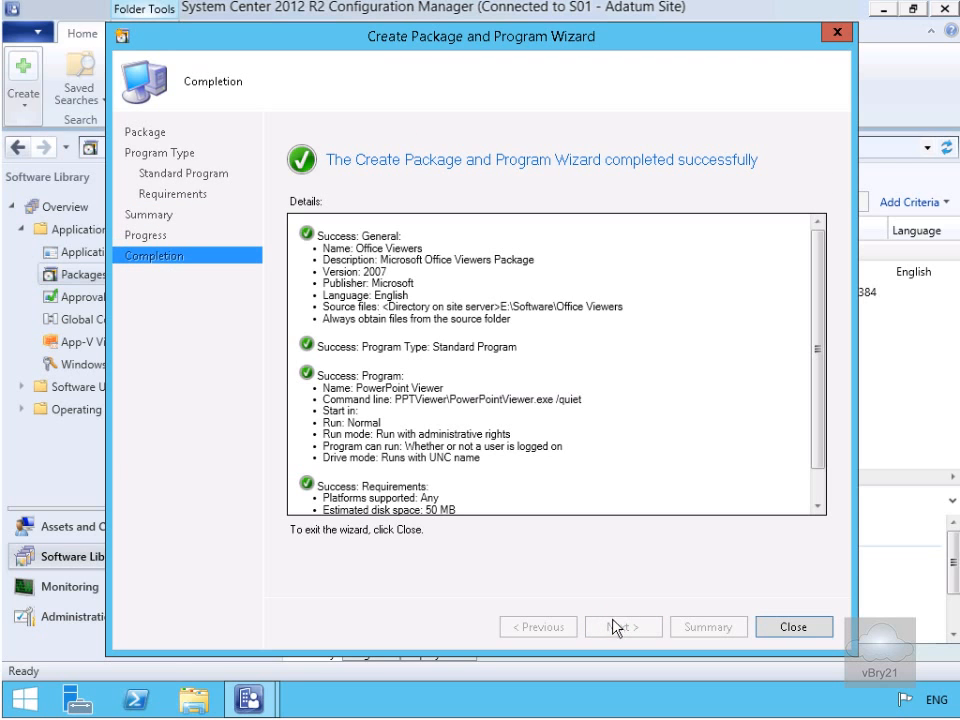
pyautogui.click(776, 630)
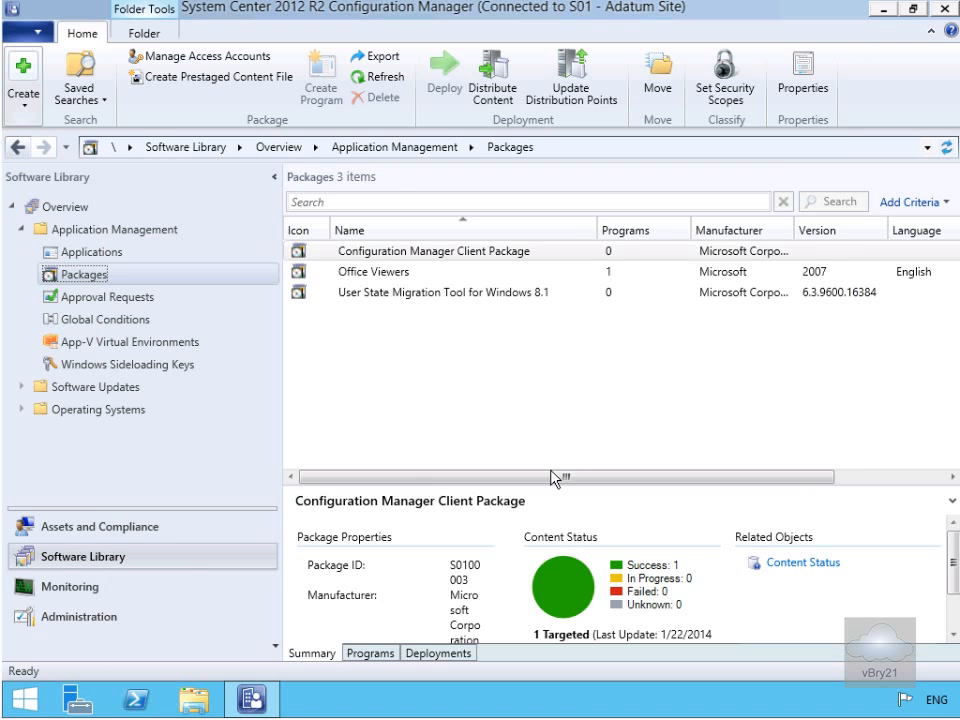
# - Open the Office Viewers package properties and enable binary differential replication and disconnecting users from distribution points
pyautogui.click(385, 277)
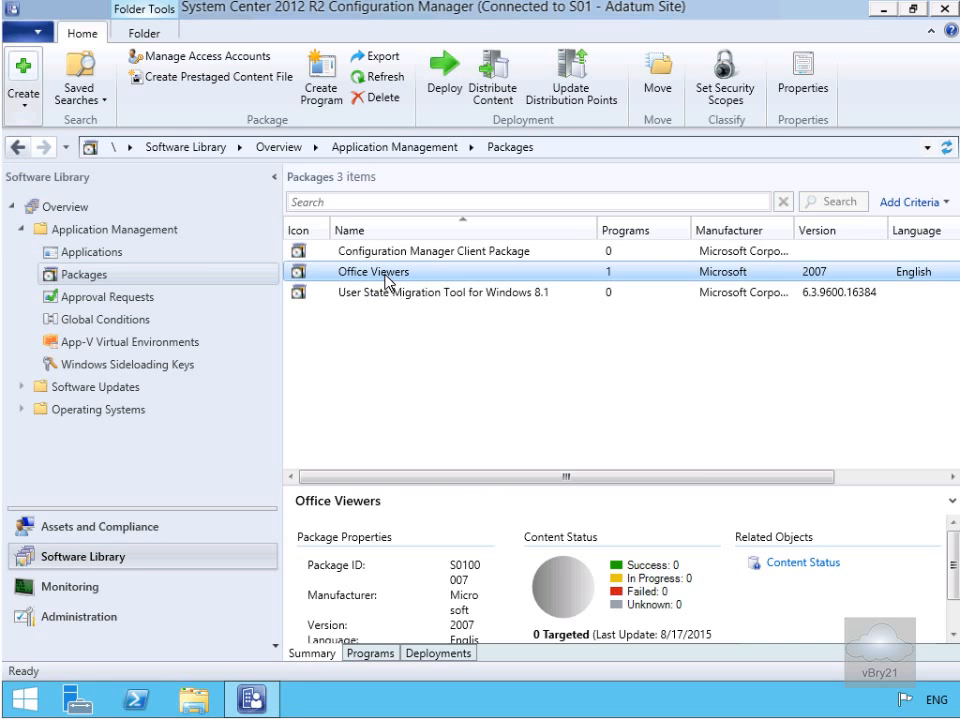
pyautogui.rightClick(386, 280)
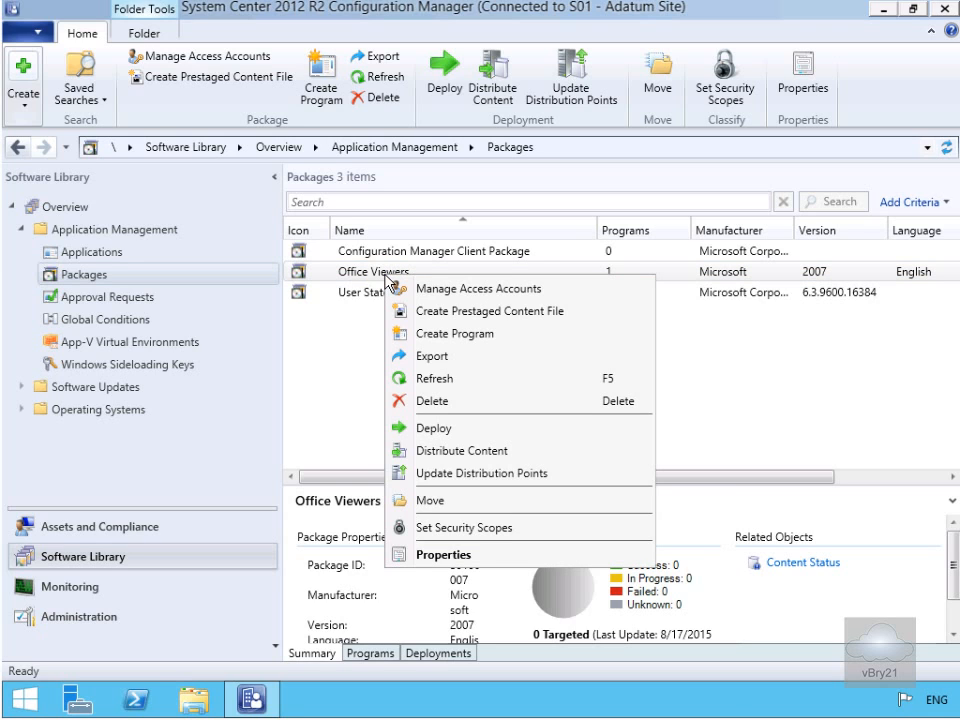
pyautogui.click(477, 553)
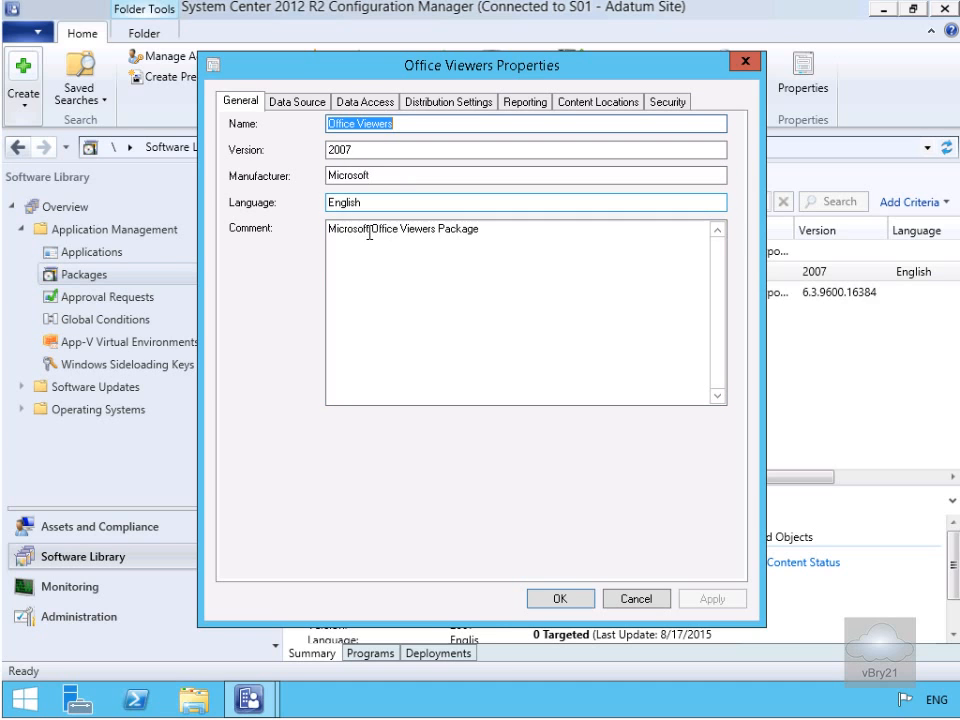
pyautogui.click(303, 108)
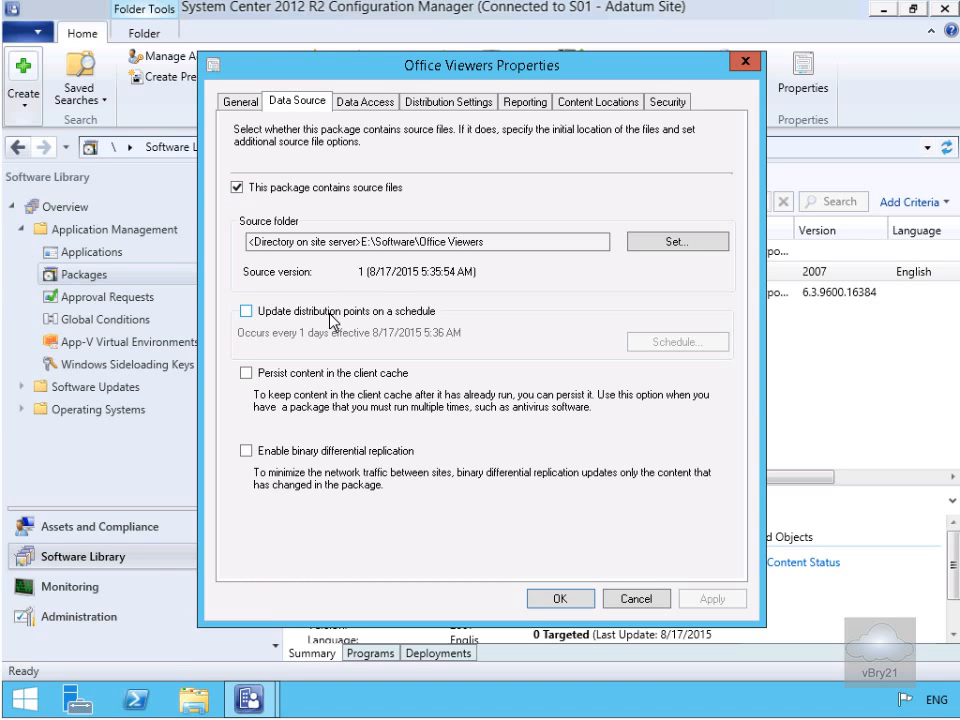
pyautogui.click(347, 450)
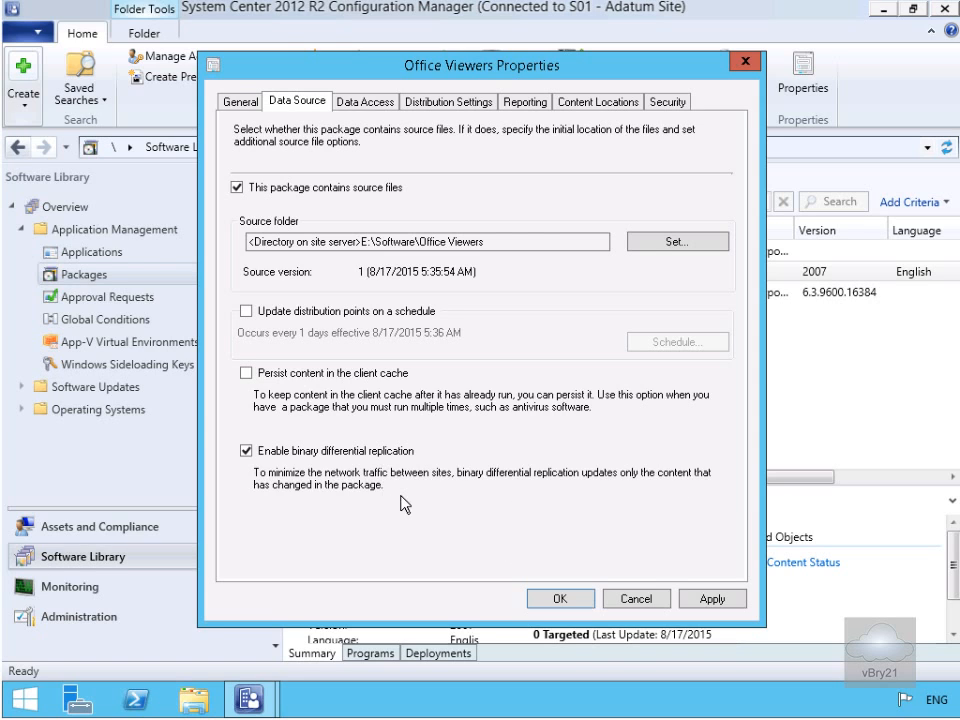
pyautogui.click(382, 103)
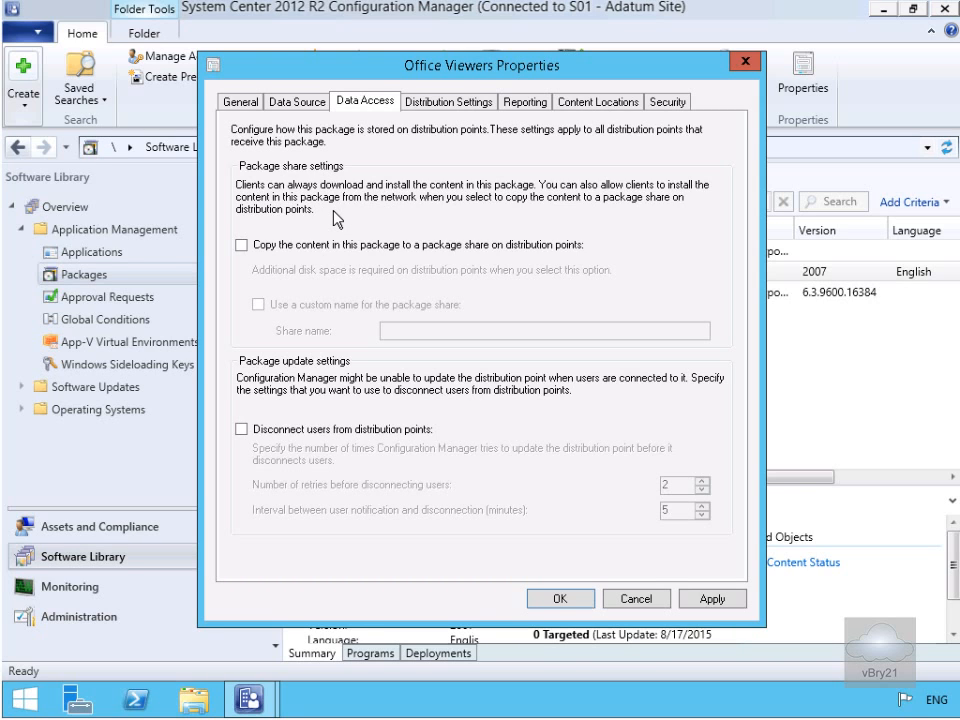
pyautogui.click(300, 429)
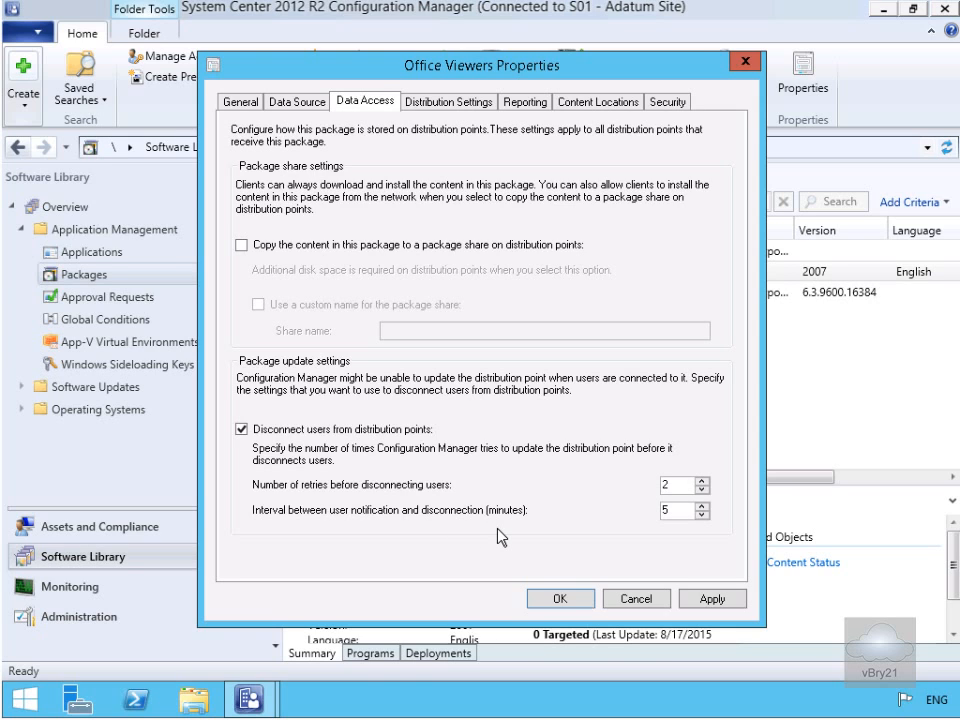
# - Review the Distribution Settings, Reporting, Content Locations and Security tabs, then save the package properties
pyautogui.click(445, 108)
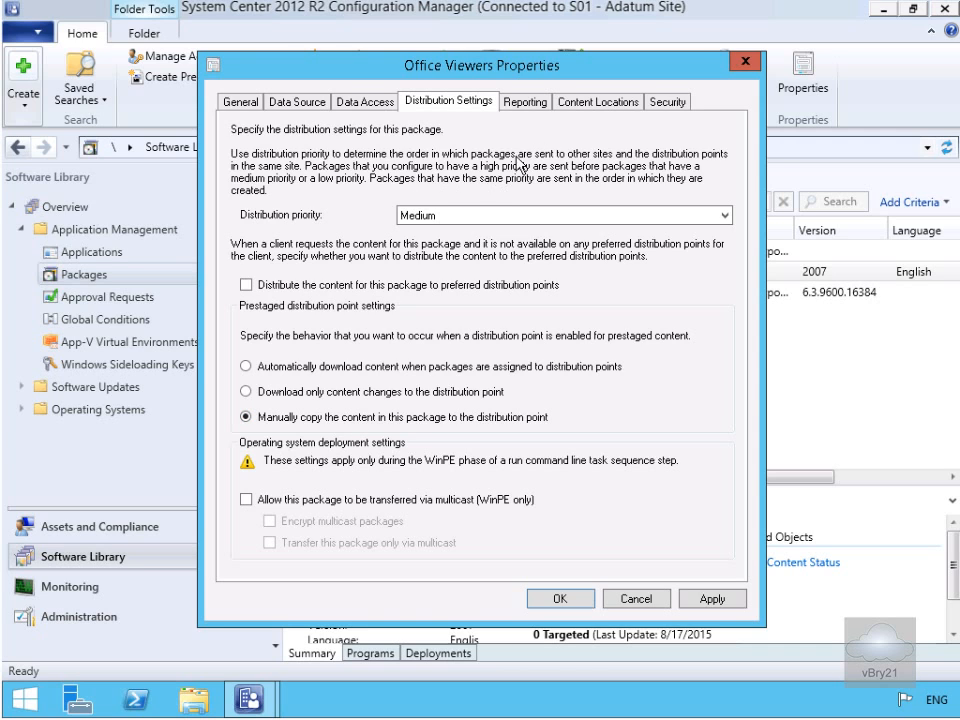
pyautogui.click(528, 104)
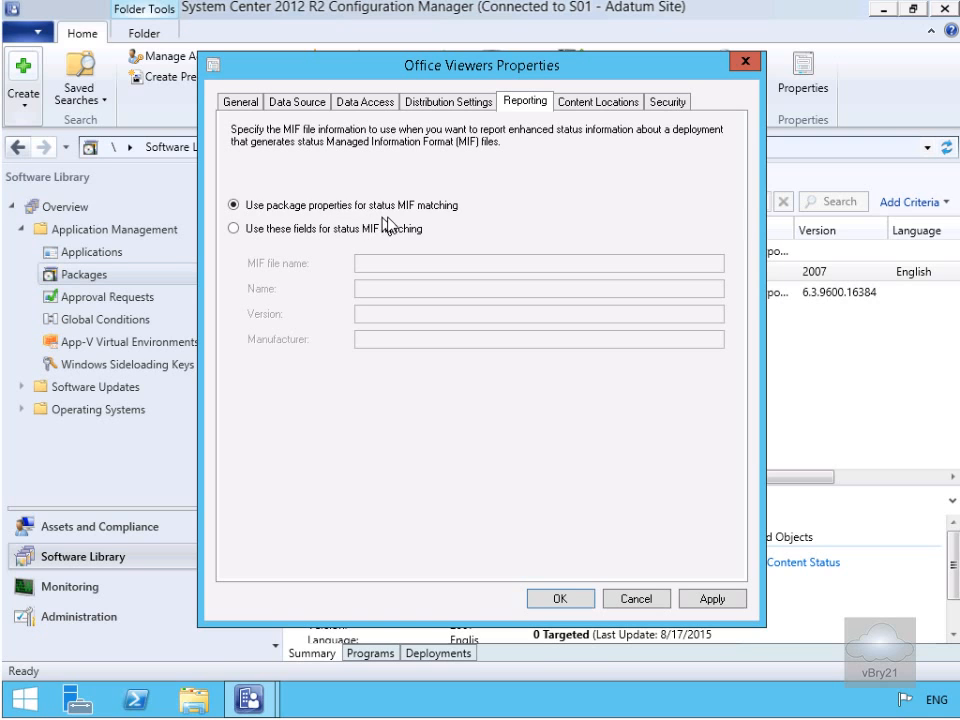
pyautogui.click(601, 103)
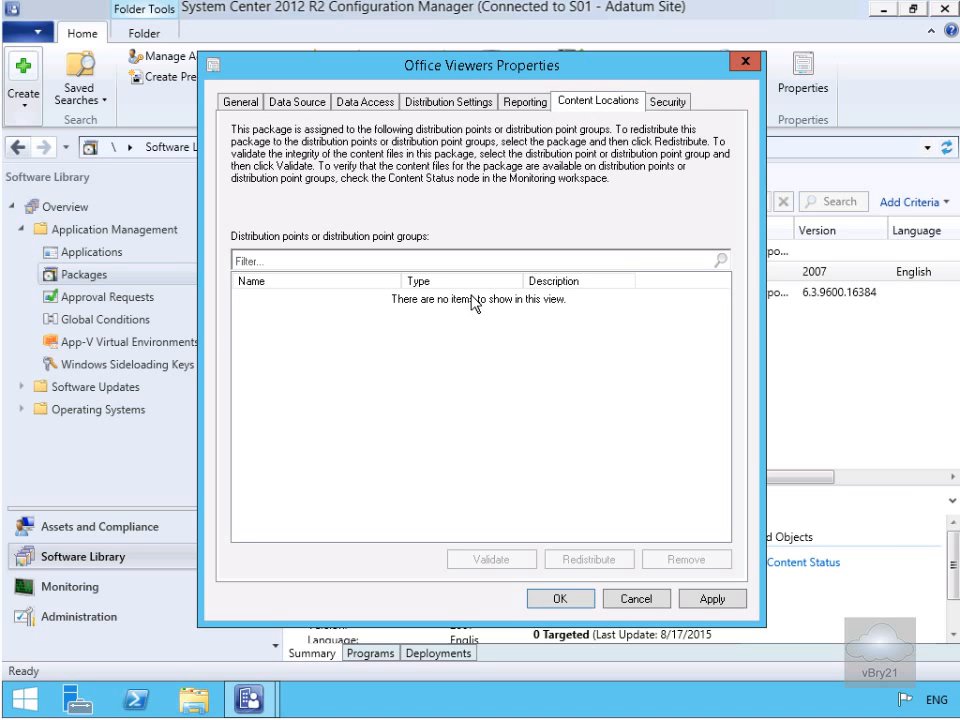
pyautogui.click(682, 103)
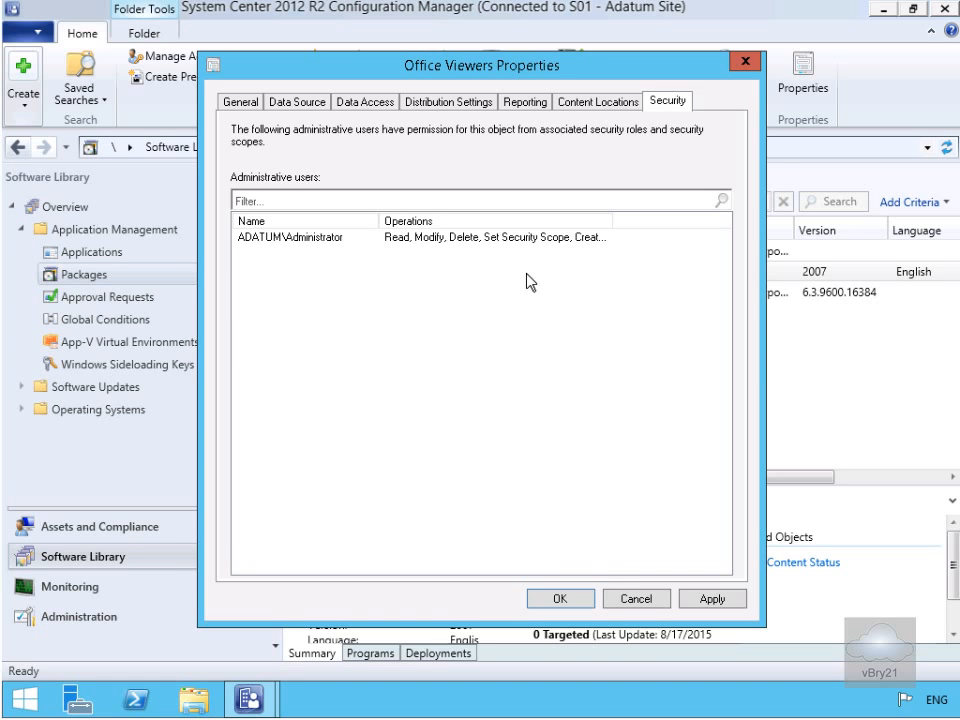
pyautogui.click(582, 598)
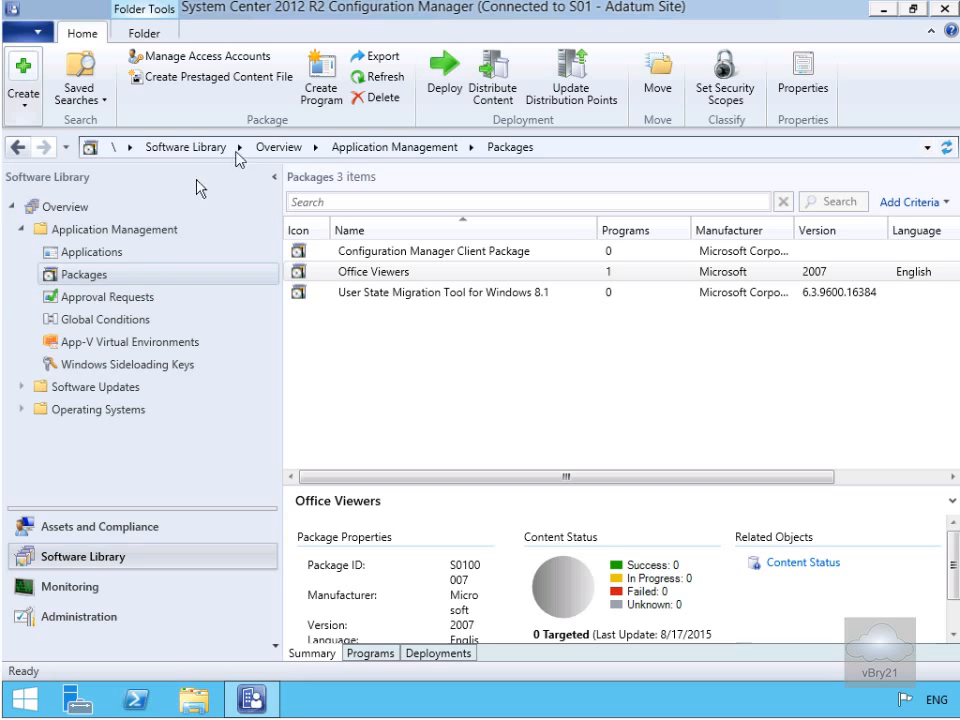
# - Create a standard program for Office Viewers named Visio Viewver with command line VisioViewer2013\VisioViewer32bit.exe /quiet
pyautogui.click(384, 272)
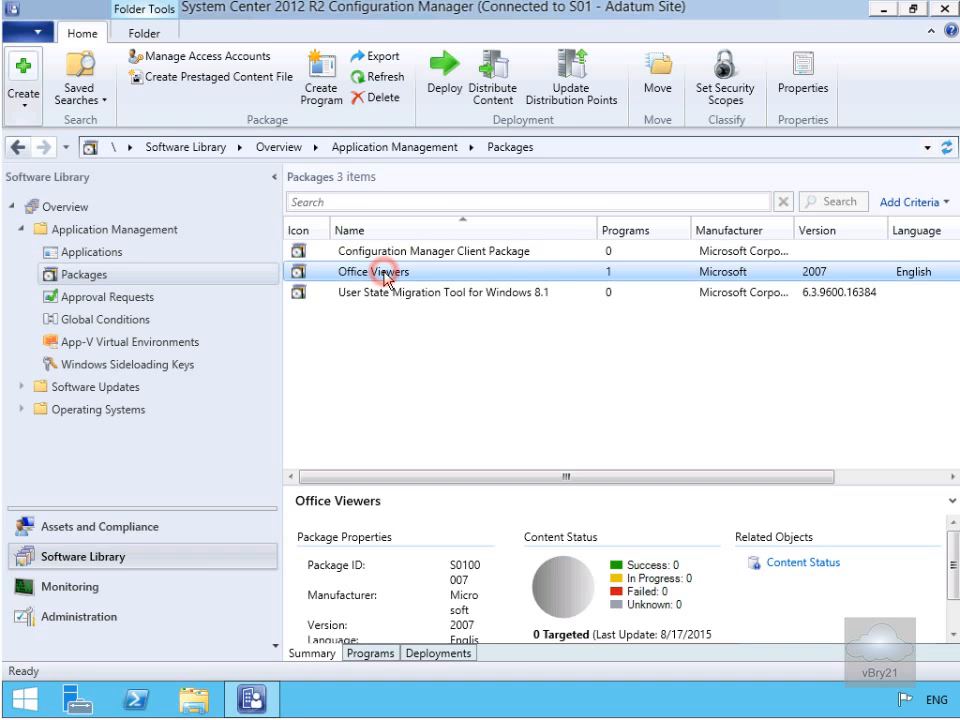
pyautogui.click(330, 102)
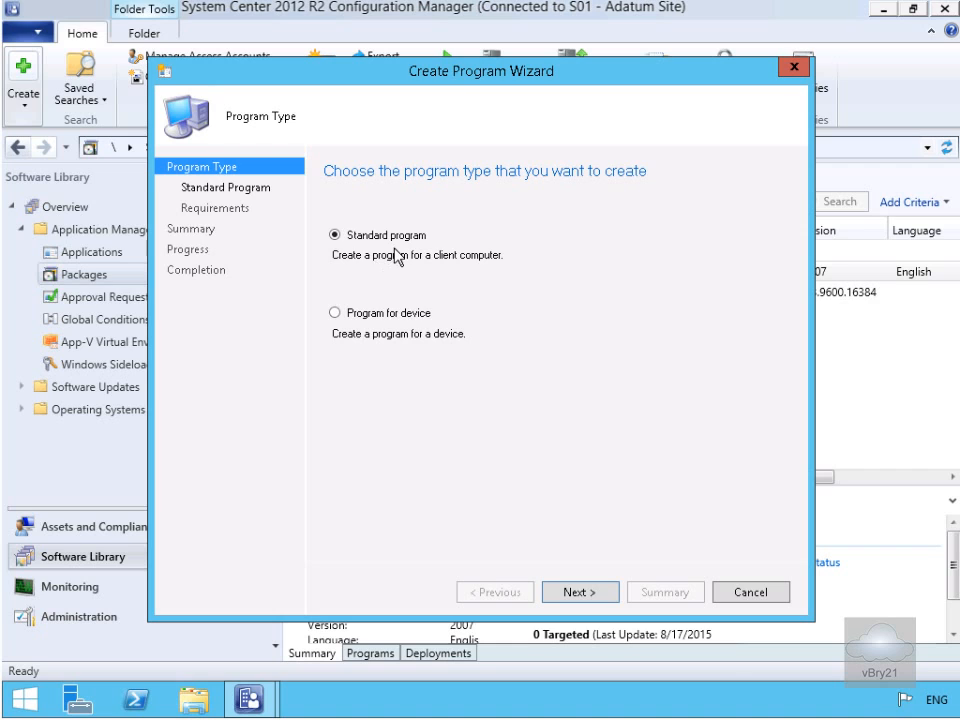
pyautogui.click(590, 590)
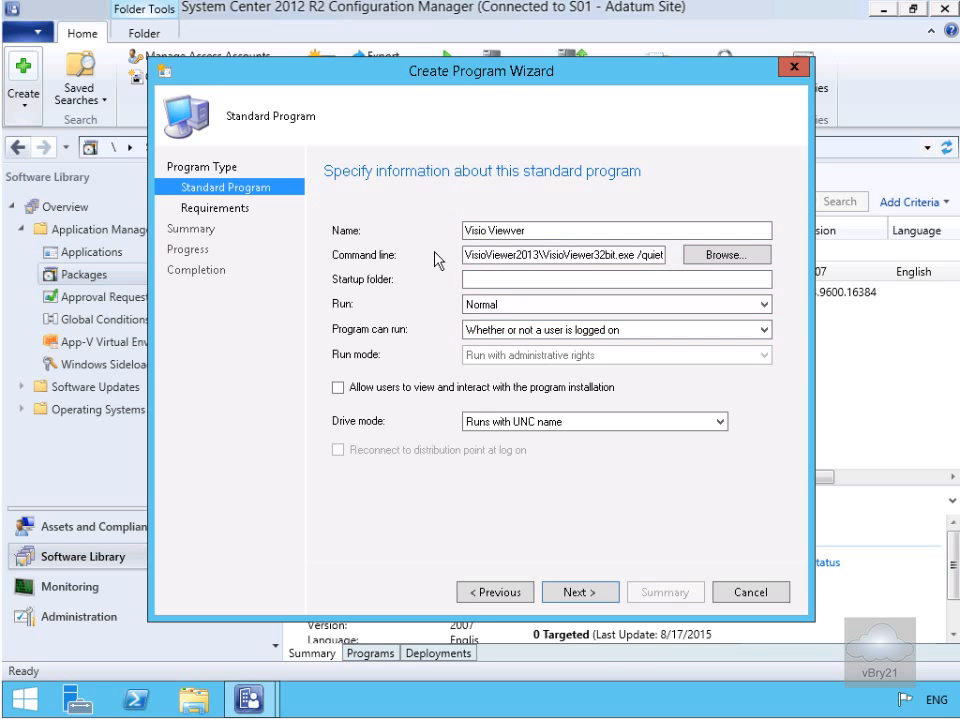
pyautogui.click(588, 597)
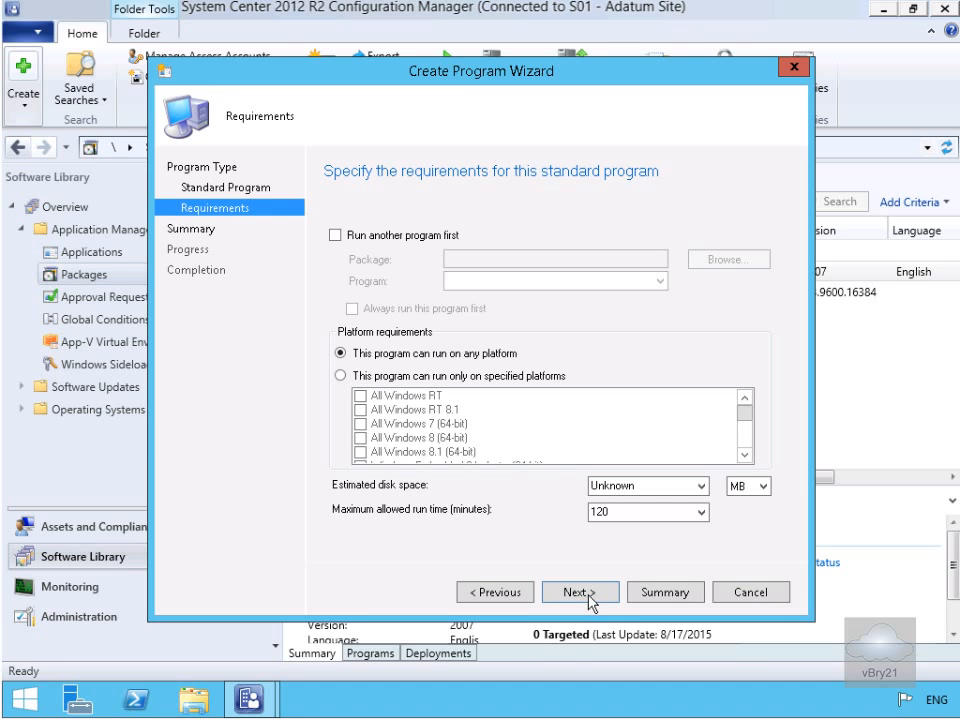
# - Set estimated disk space to 25 MB and maximum run time to 15 minutes, then complete the wizard
pyautogui.doubleClick(625, 488)
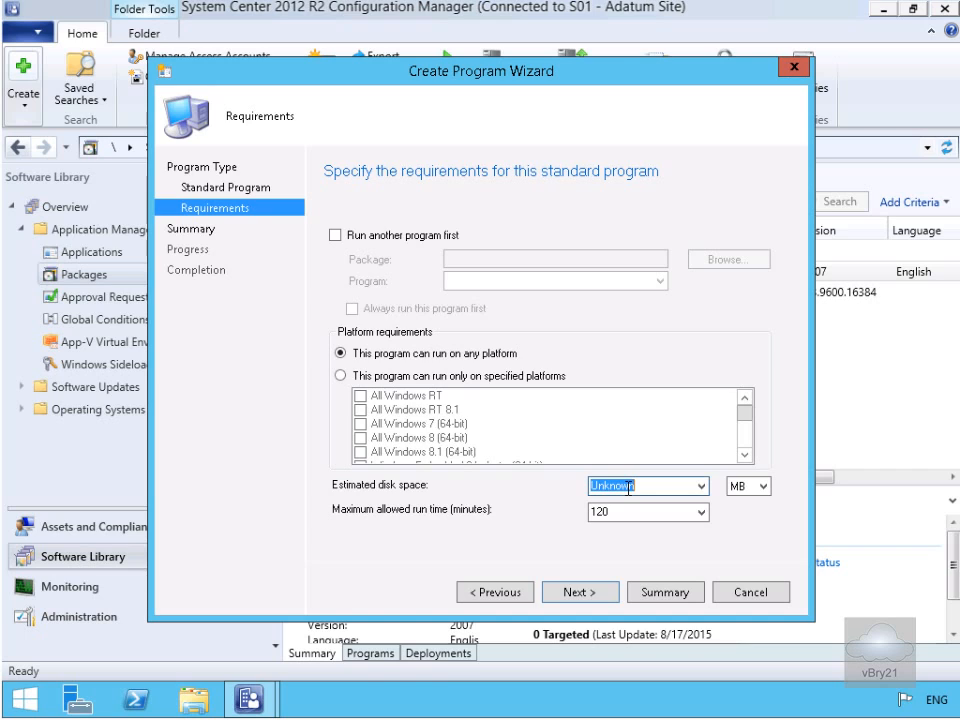
pyautogui.write('25')
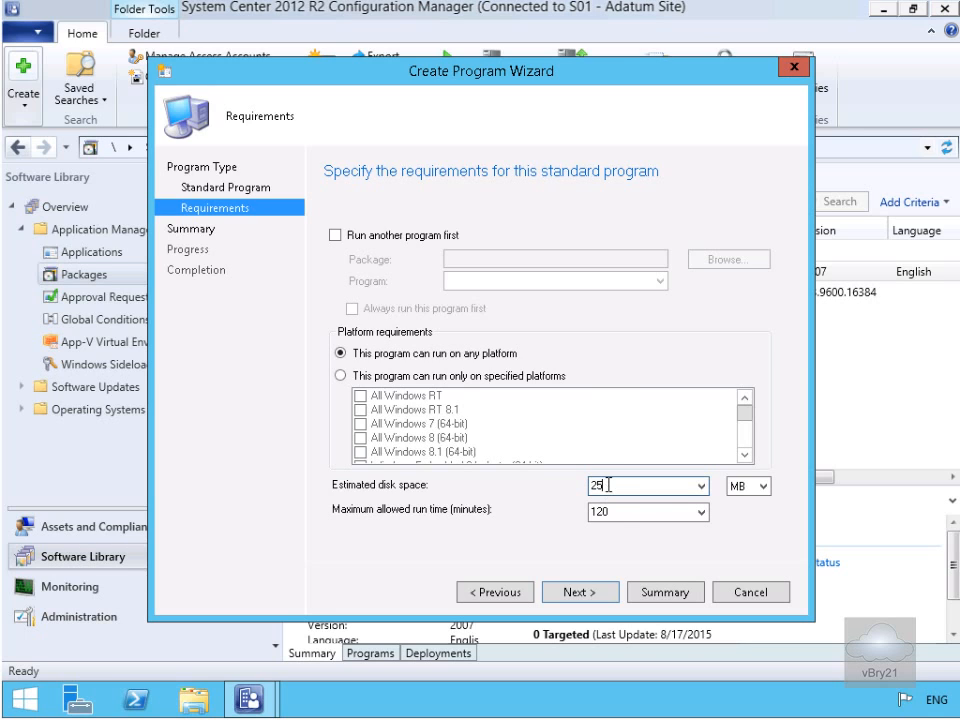
pyautogui.doubleClick(655, 512)
pyautogui.write('15')
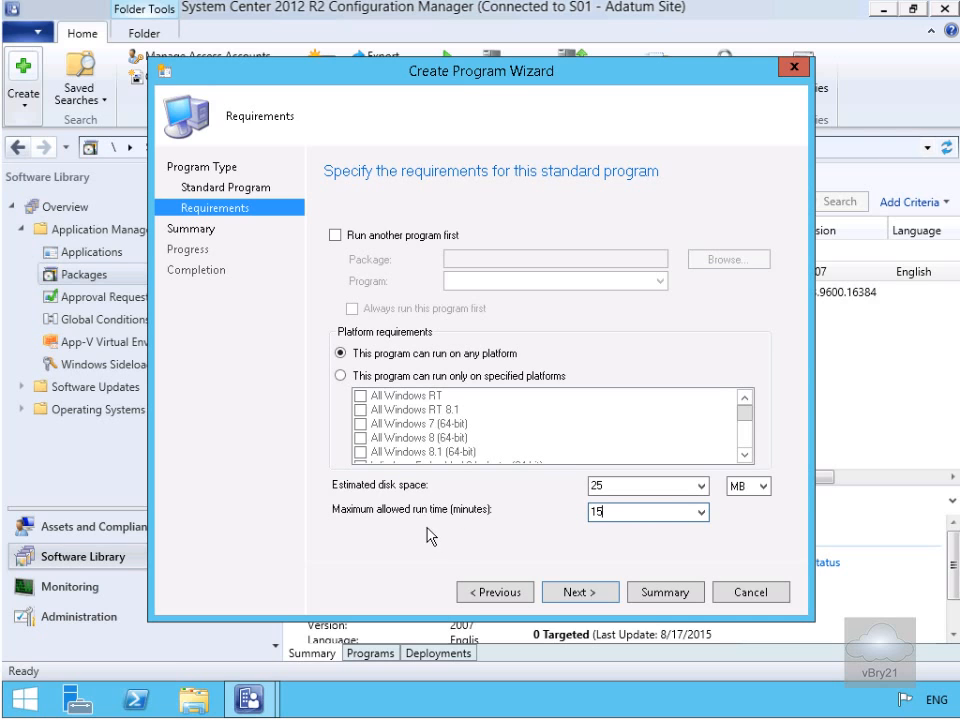
pyautogui.click(561, 597)
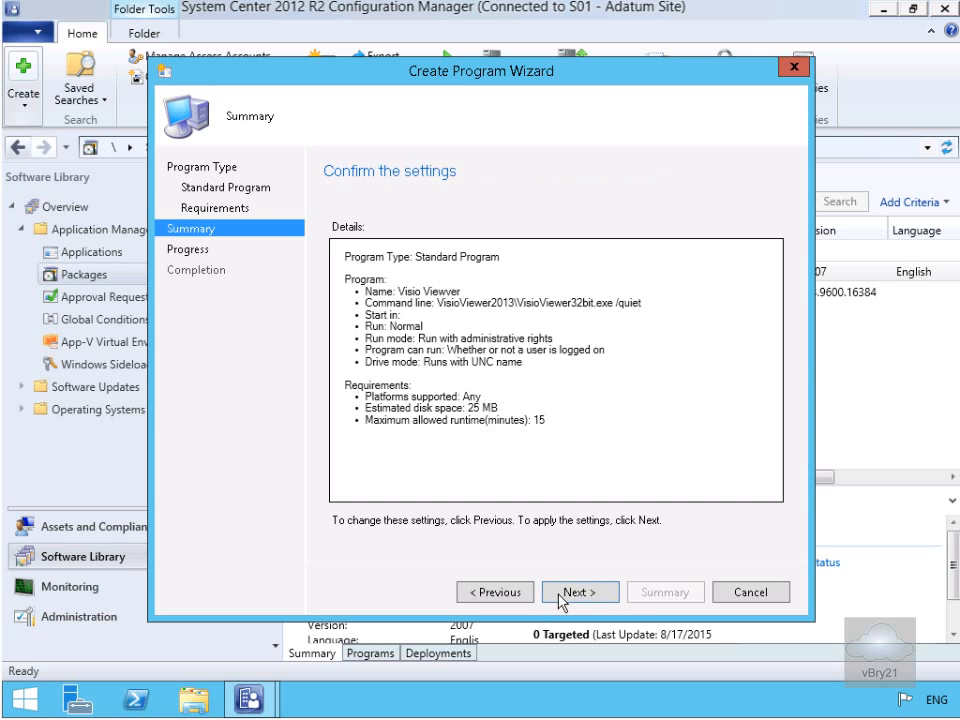
pyautogui.click(592, 595)
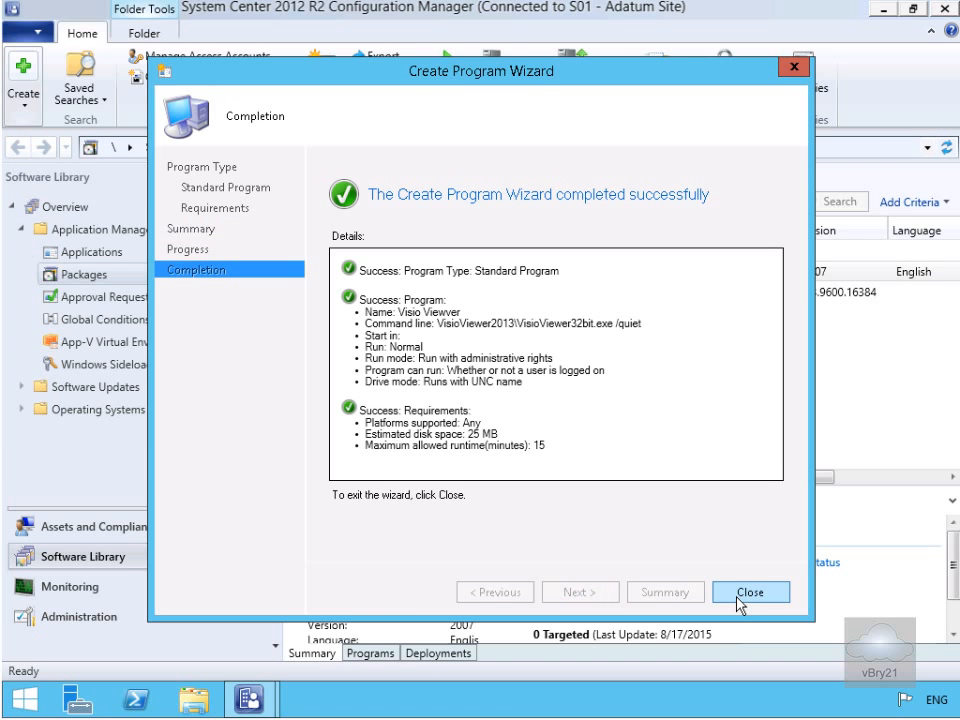
pyautogui.click(740, 593)
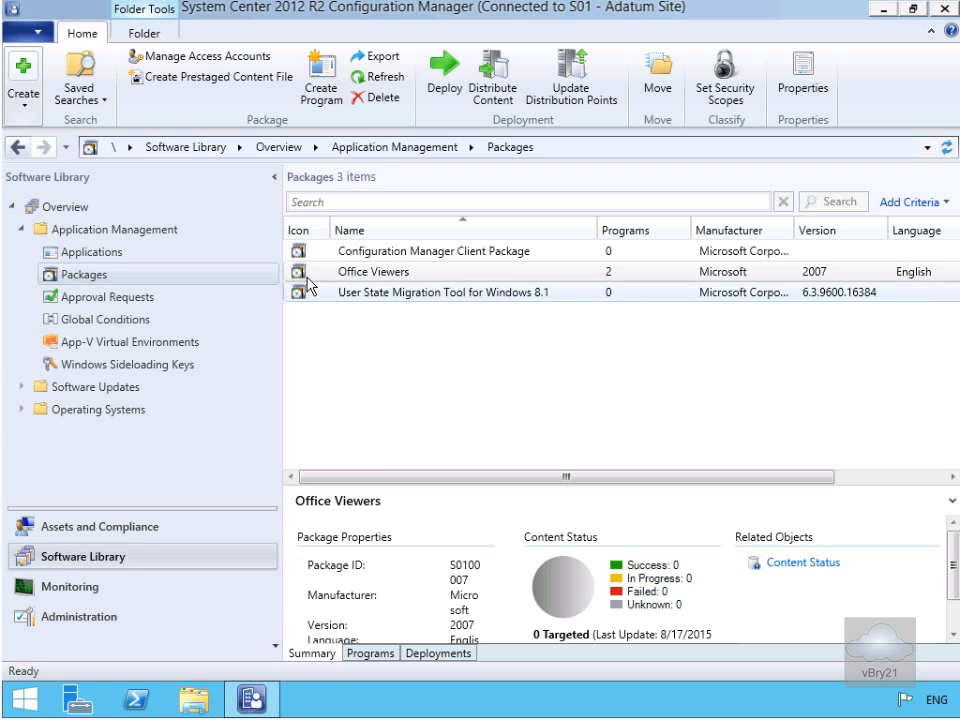
# - Select the Office Viewers package and review its Summary, Programs and Deployments details
pyautogui.click(357, 281)
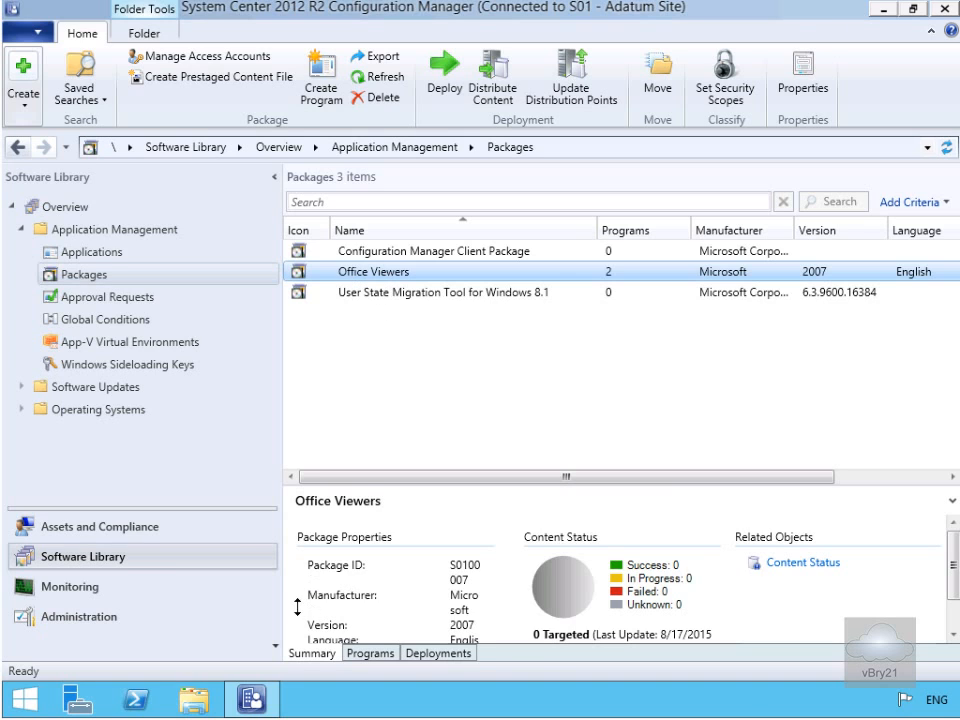
pyautogui.click(305, 654)
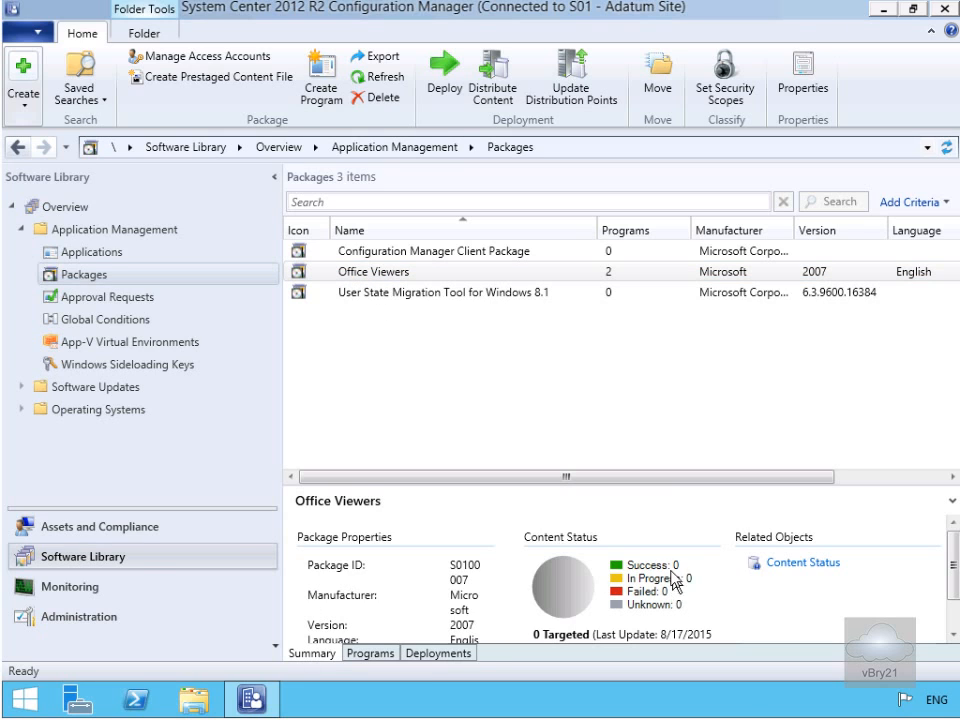
pyautogui.click(379, 655)
pyautogui.click(387, 551)
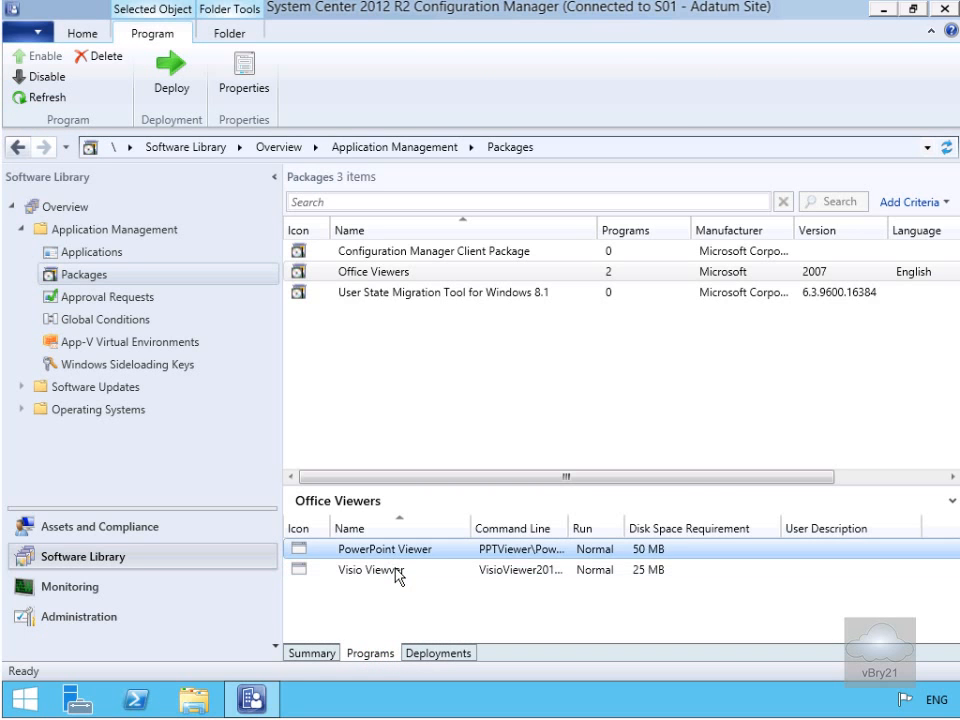
pyautogui.click(396, 572)
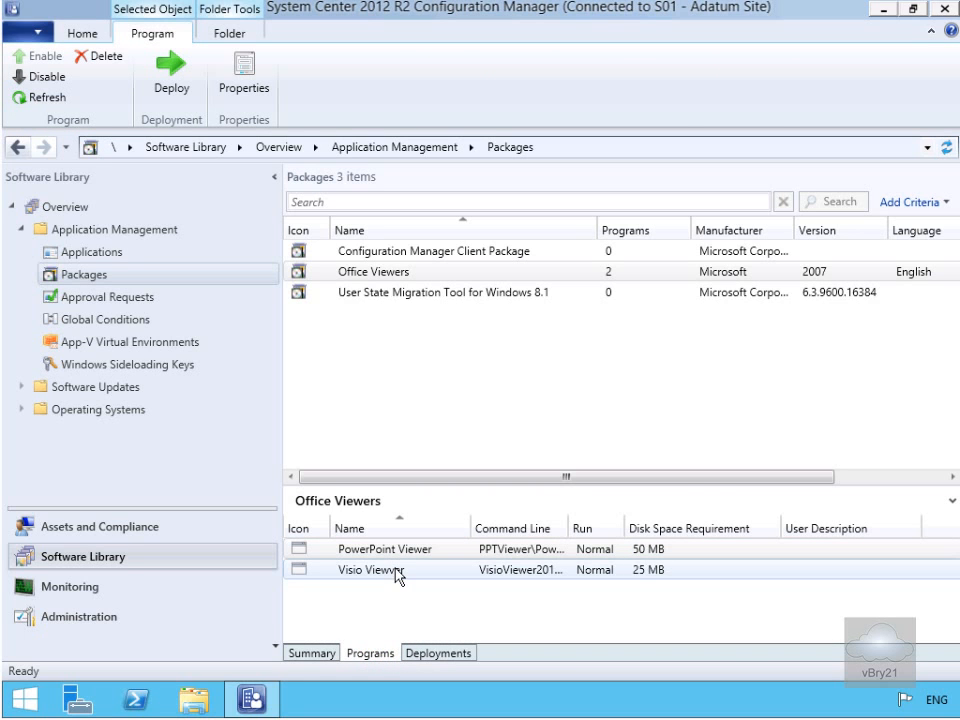
pyautogui.click(433, 652)
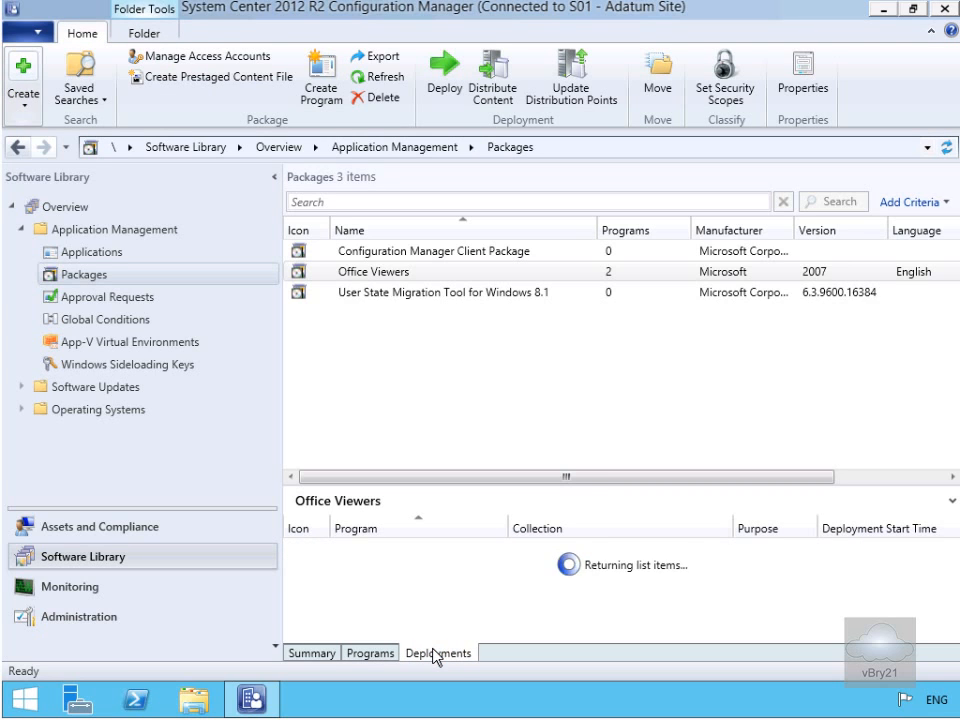